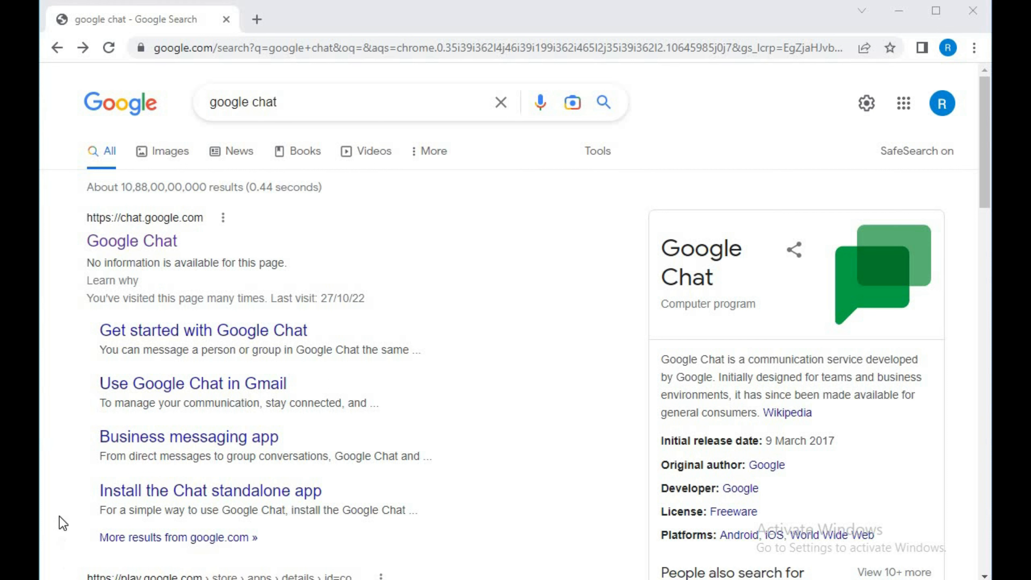
# Open Google Chat from the search results
pyautogui.click(138, 240)
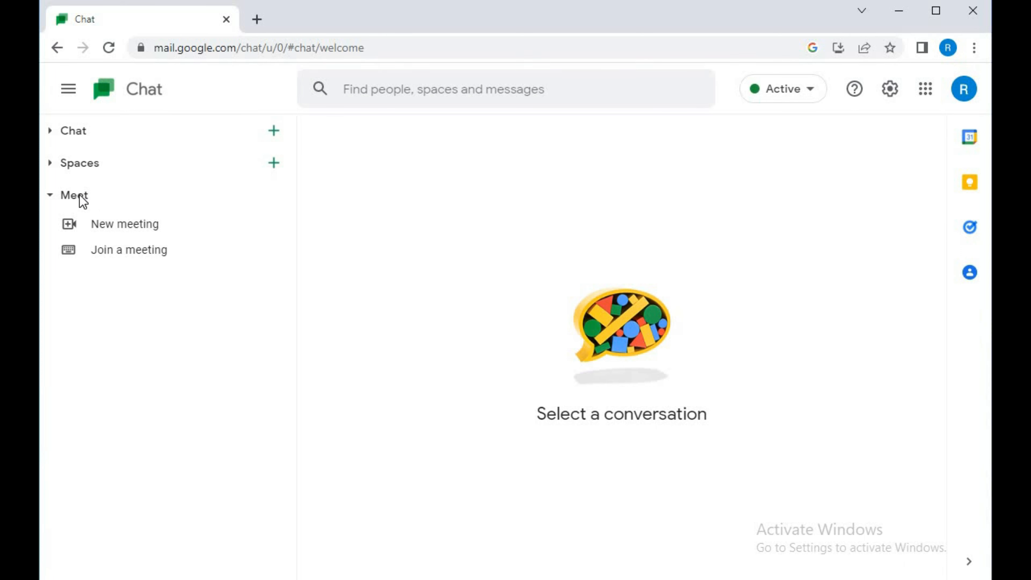
# Try dark mode in the chat notification settings, return the theme to light mode and close the settings
pyautogui.click(790, 107)
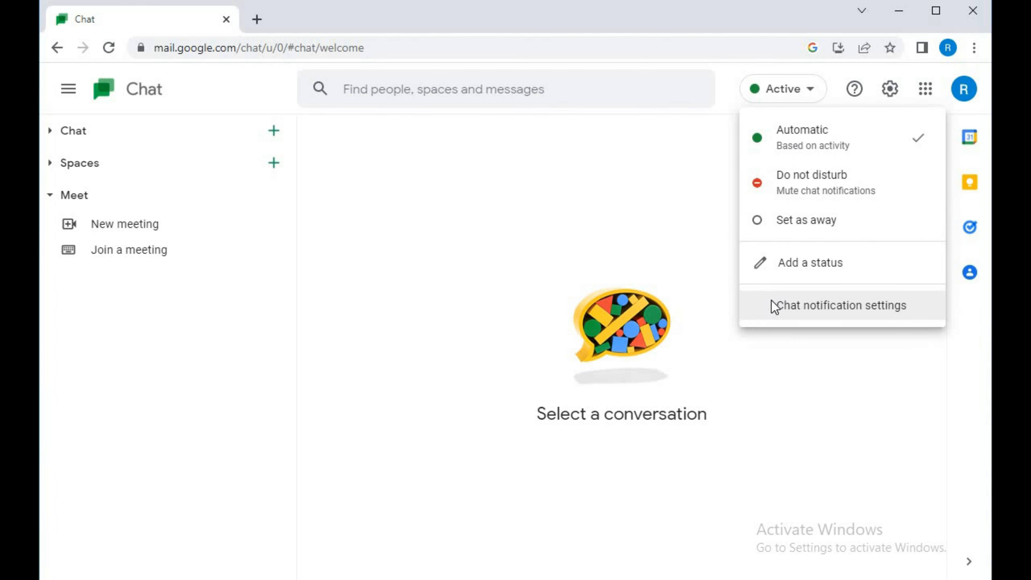
pyautogui.click(773, 307)
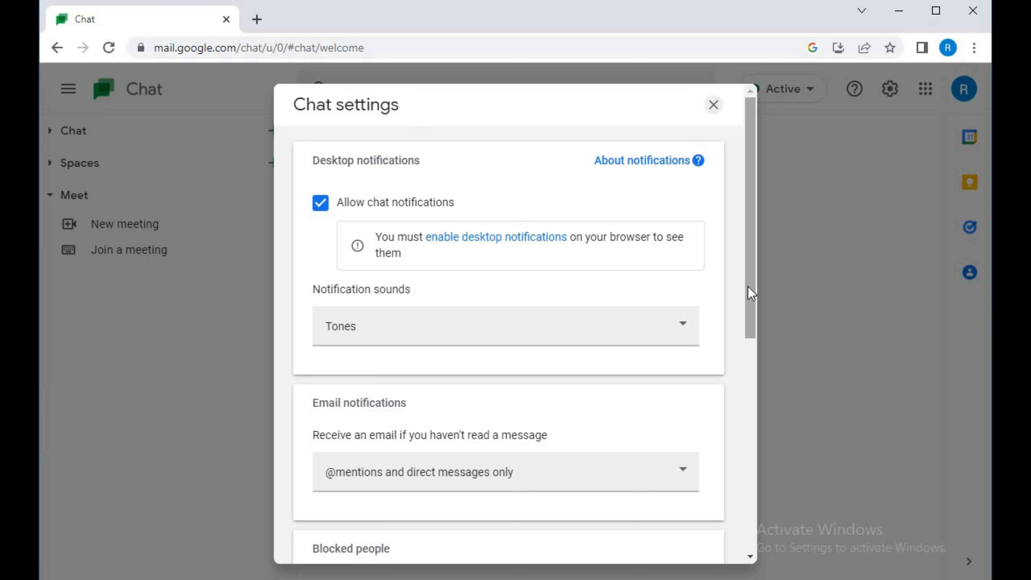
pyautogui.moveTo(750, 293); pyautogui.dragTo(729, 569)
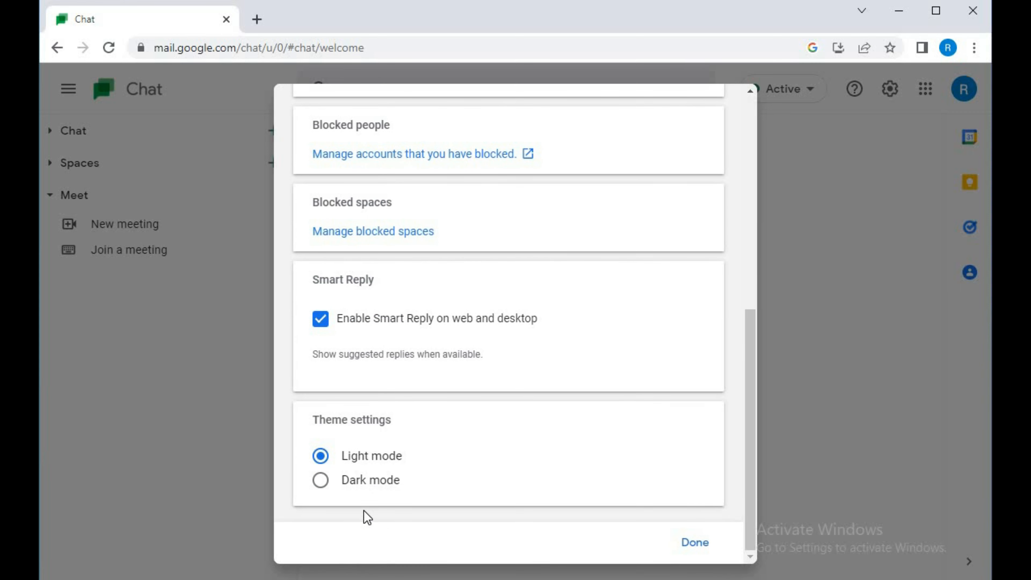
pyautogui.click(319, 481)
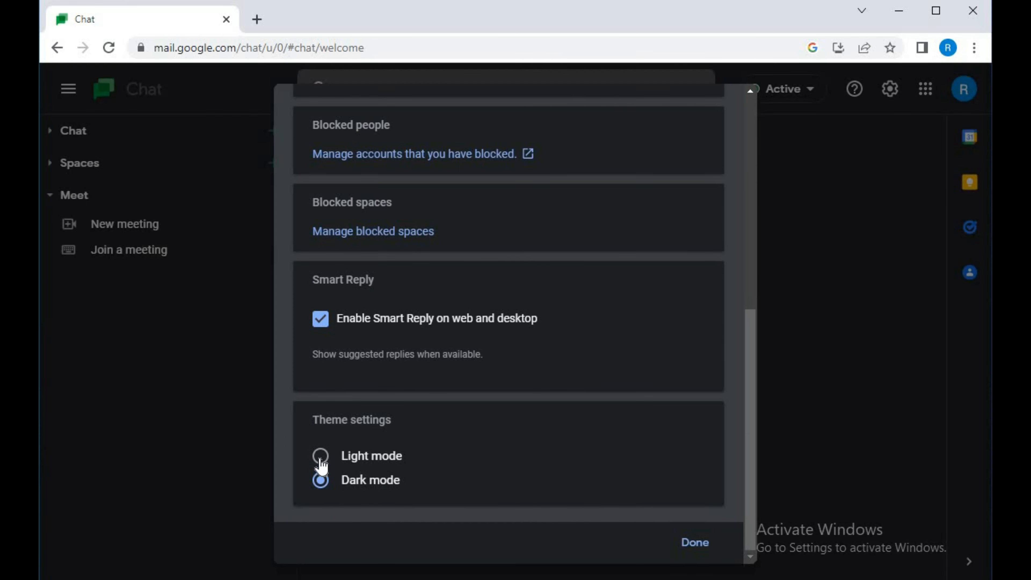
pyautogui.click(320, 463)
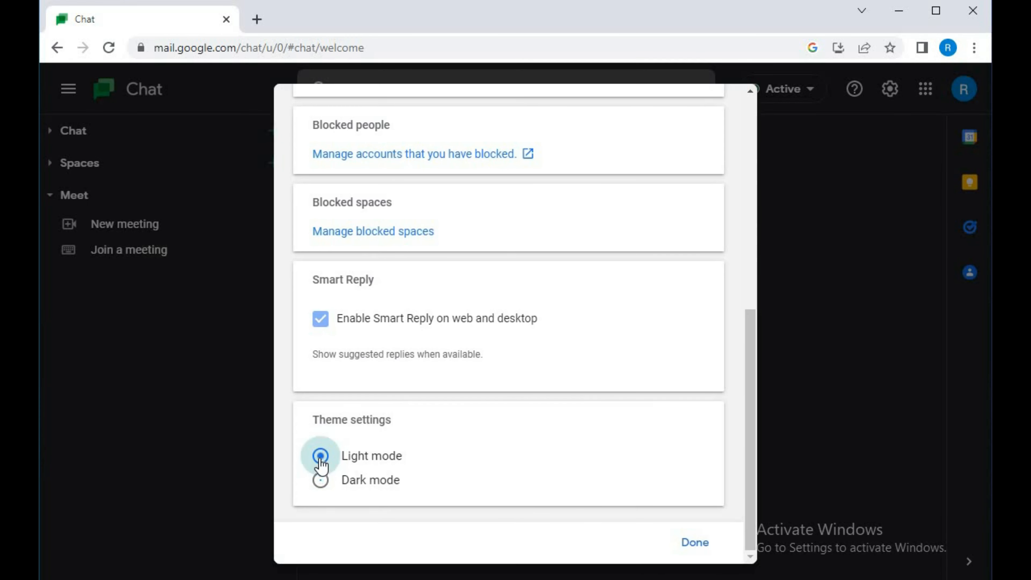
pyautogui.click(839, 341)
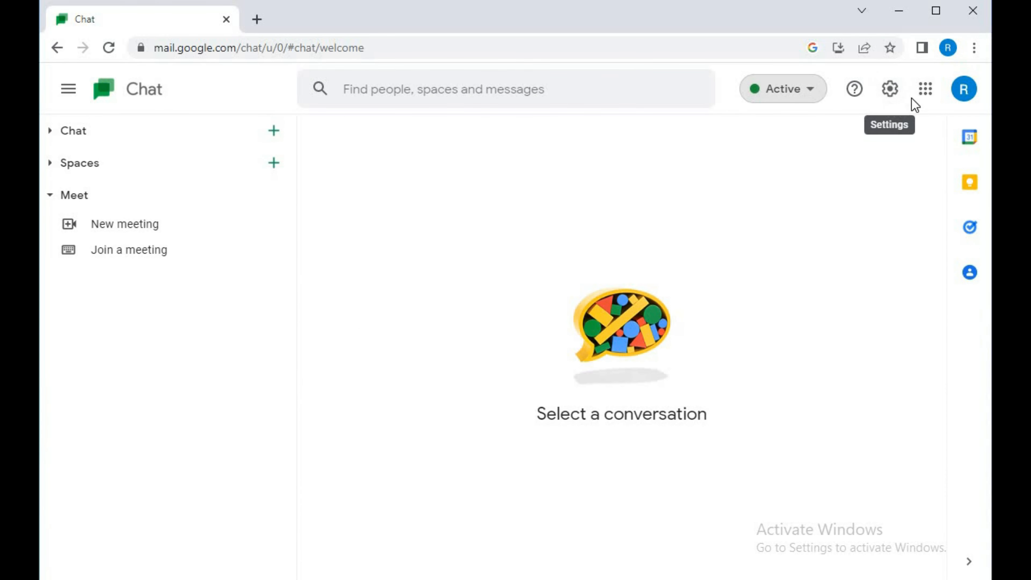
# Look at the Google apps list and the Contacts side panel, and close the panel
pyautogui.click(925, 94)
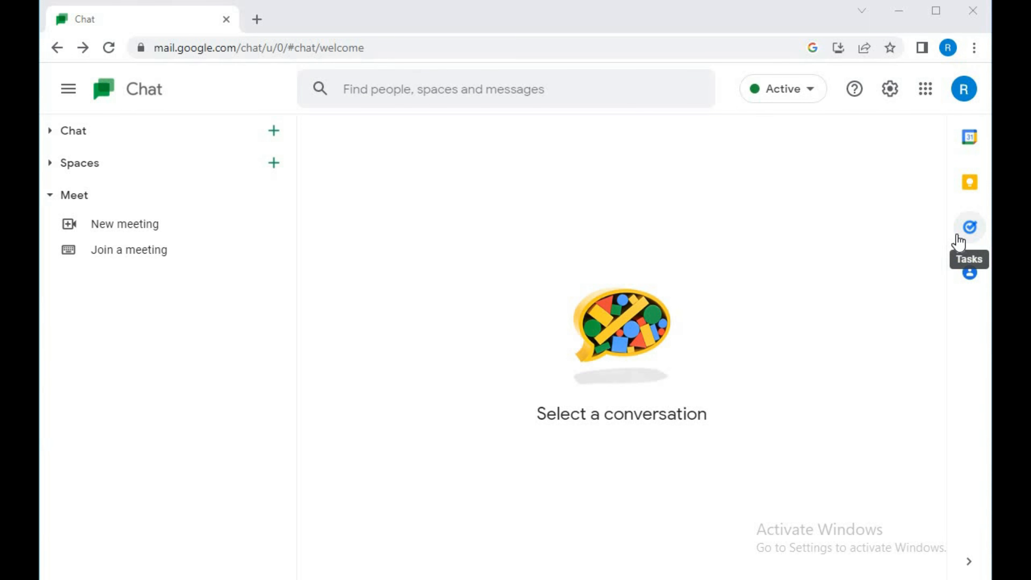
pyautogui.click(970, 272)
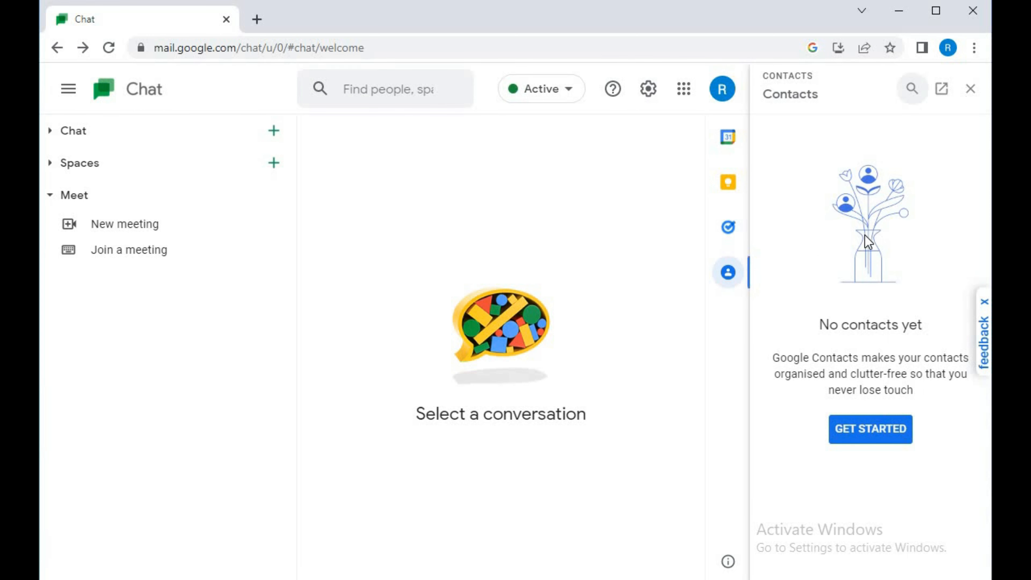
pyautogui.click(972, 91)
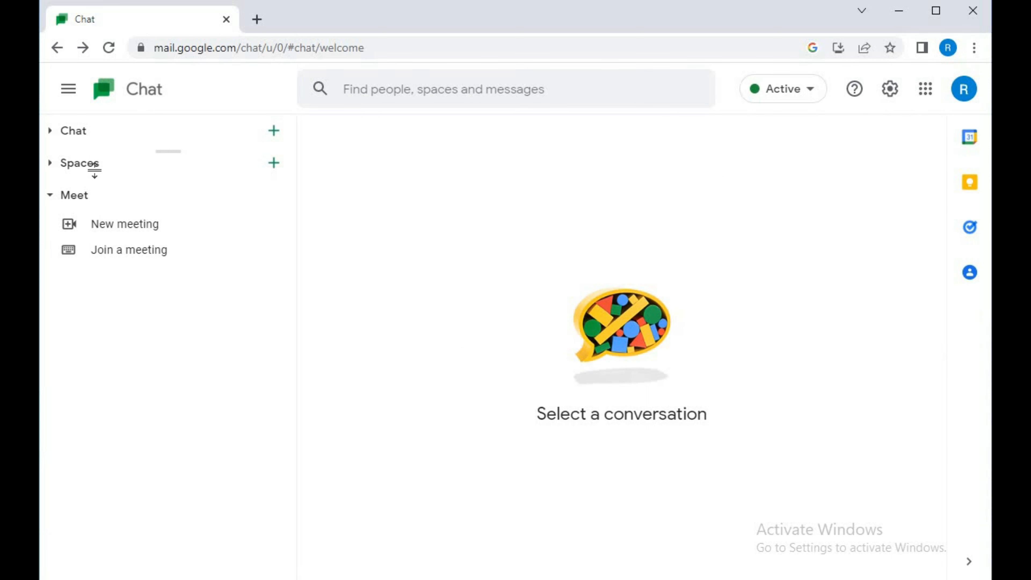
# Start creating a new space and name it "100 days of code"
pyautogui.click(50, 163)
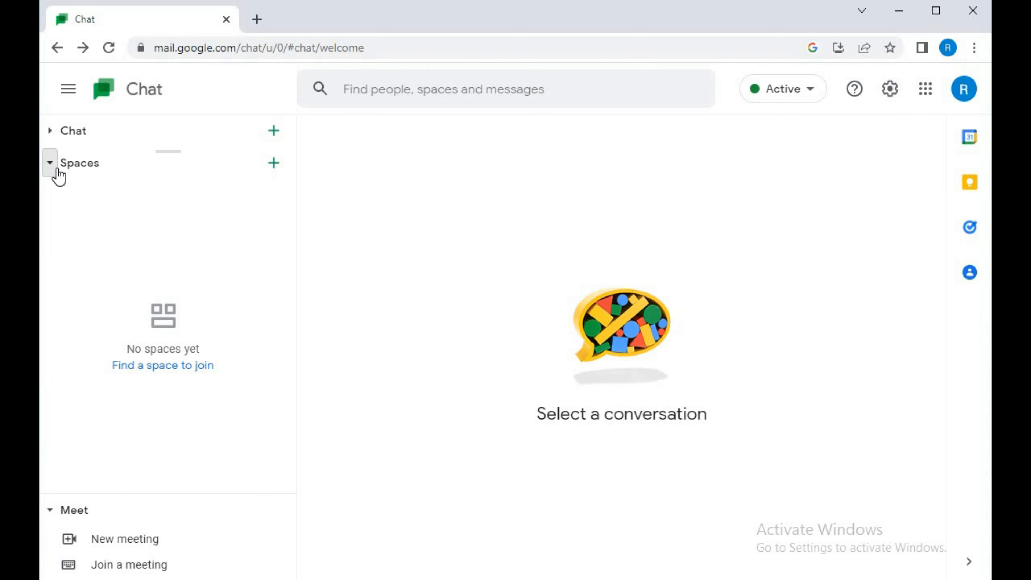
pyautogui.click(274, 163)
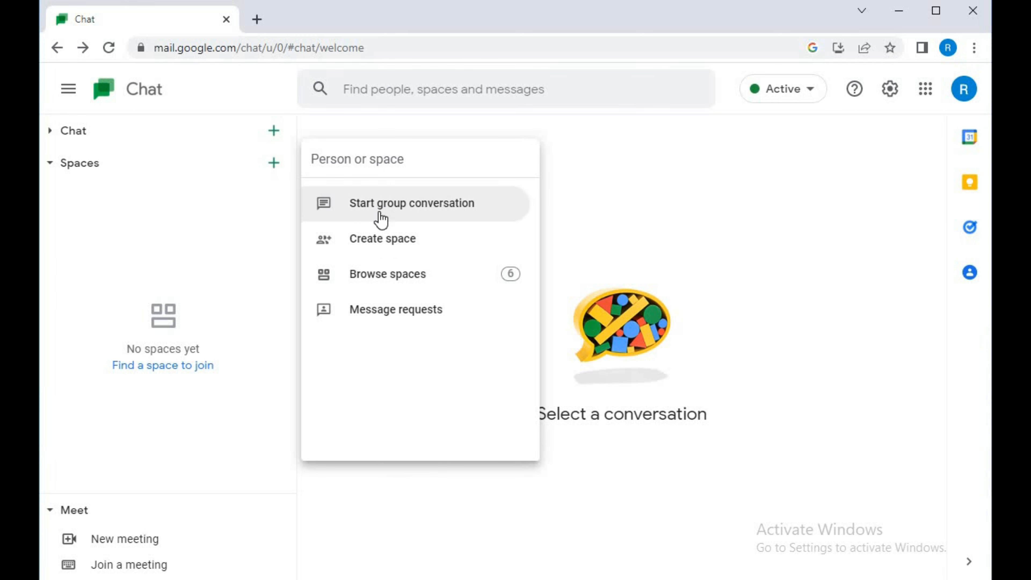
pyautogui.click(383, 241)
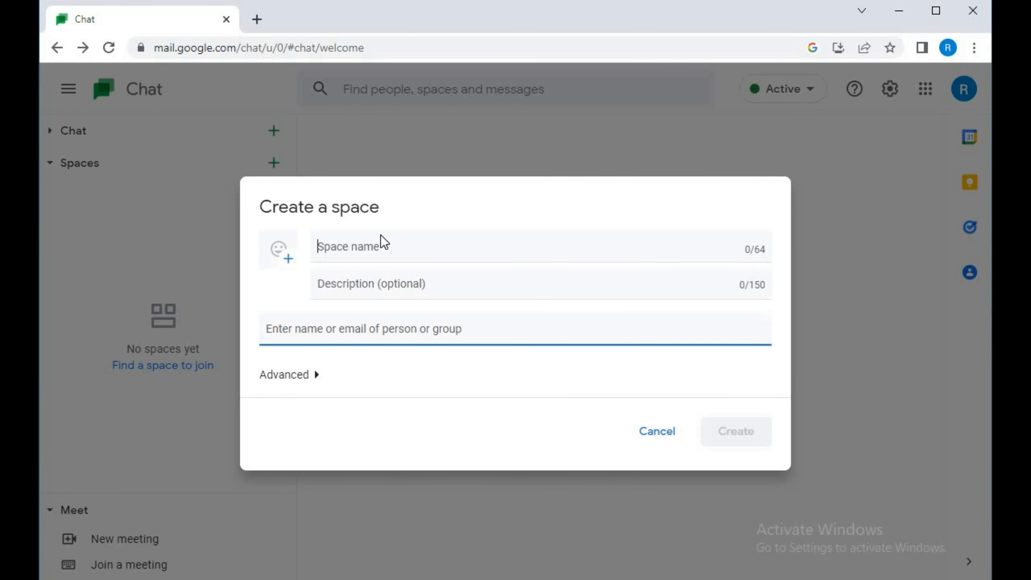
pyautogui.click(339, 249)
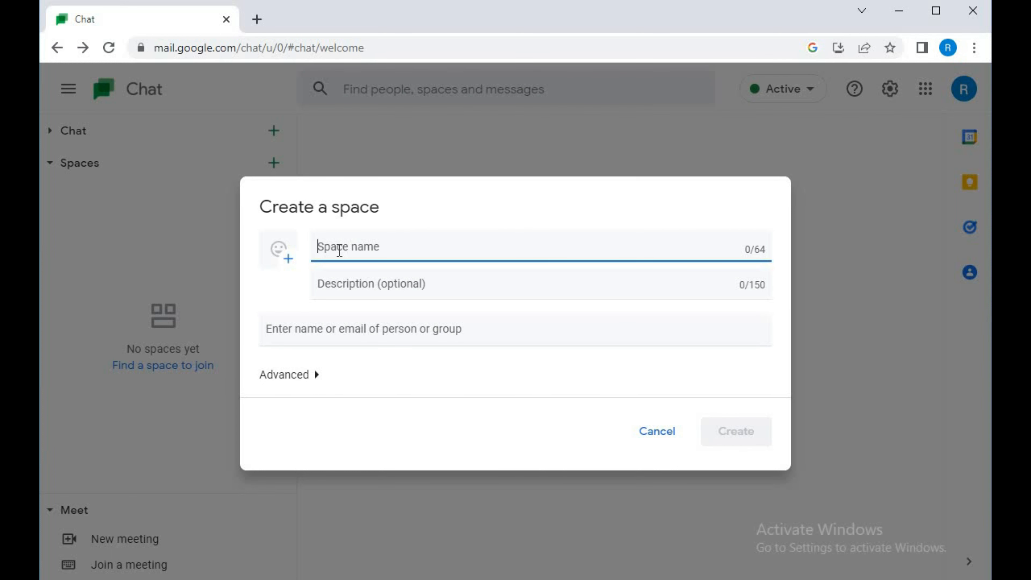
pyautogui.write('1')
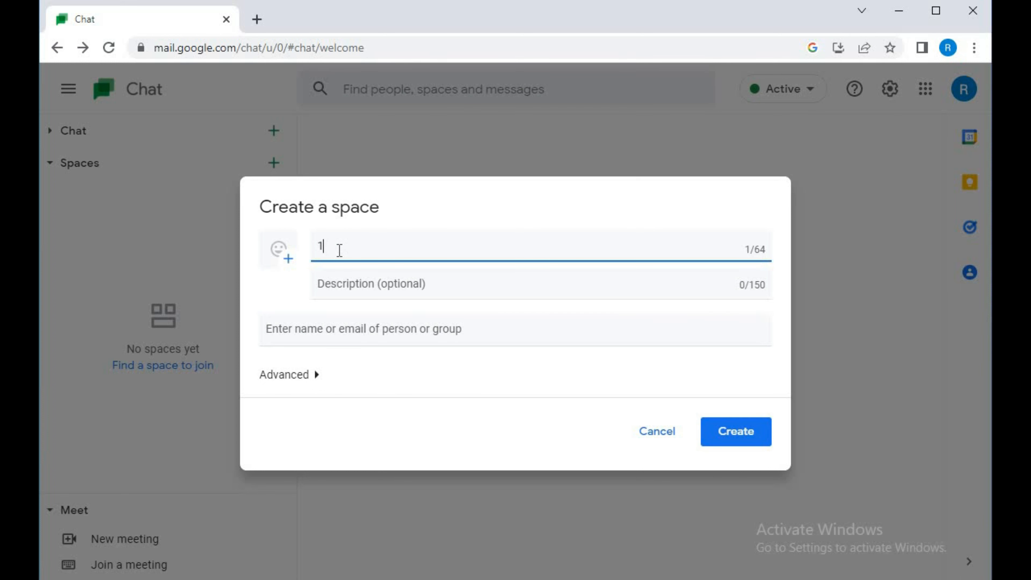
pyautogui.write('00 days of code')
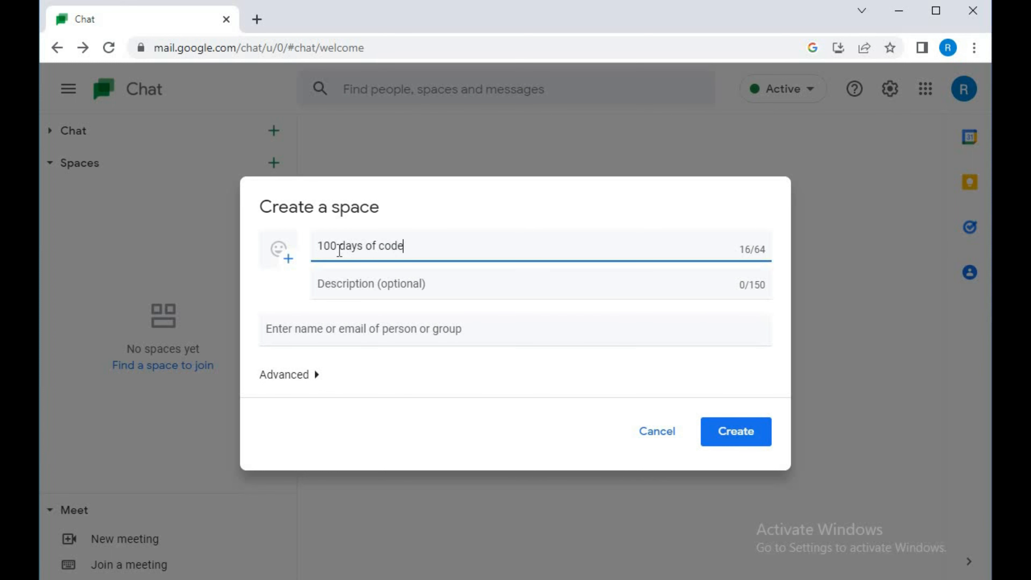
# Give the new space the laptop emoji as its icon and create the space
pyautogui.click(285, 262)
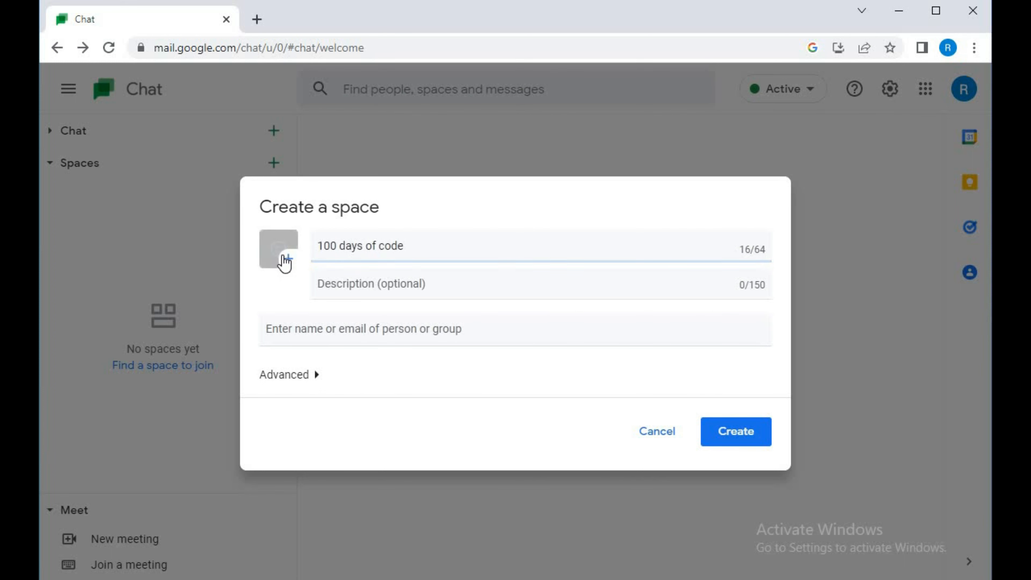
pyautogui.click(286, 262)
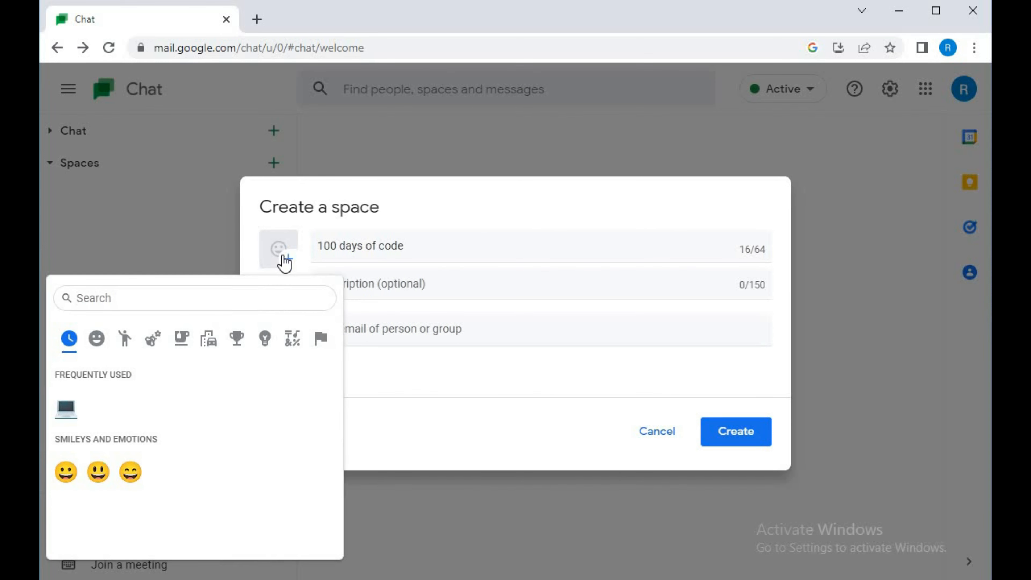
pyautogui.click(61, 410)
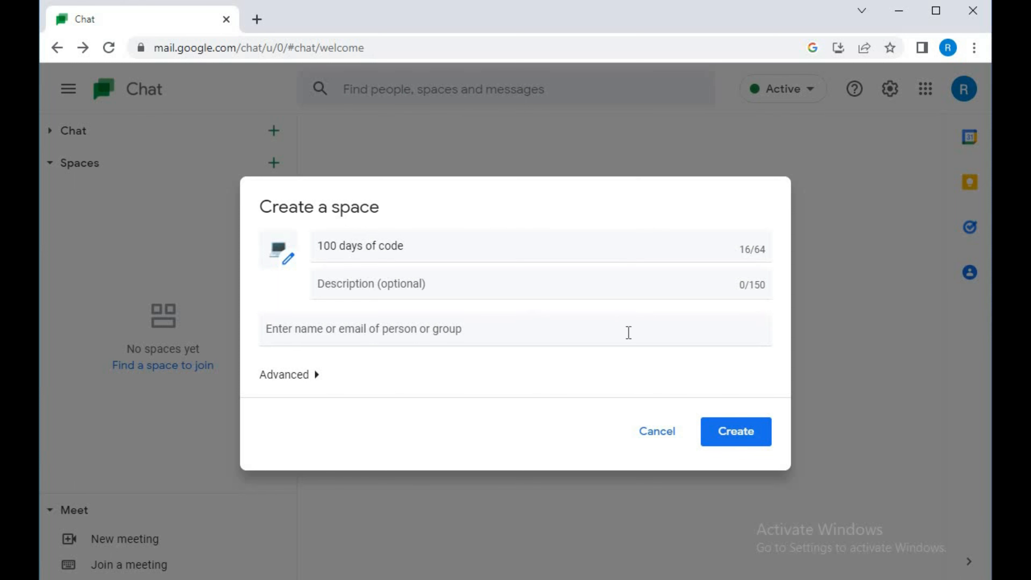
pyautogui.click(747, 435)
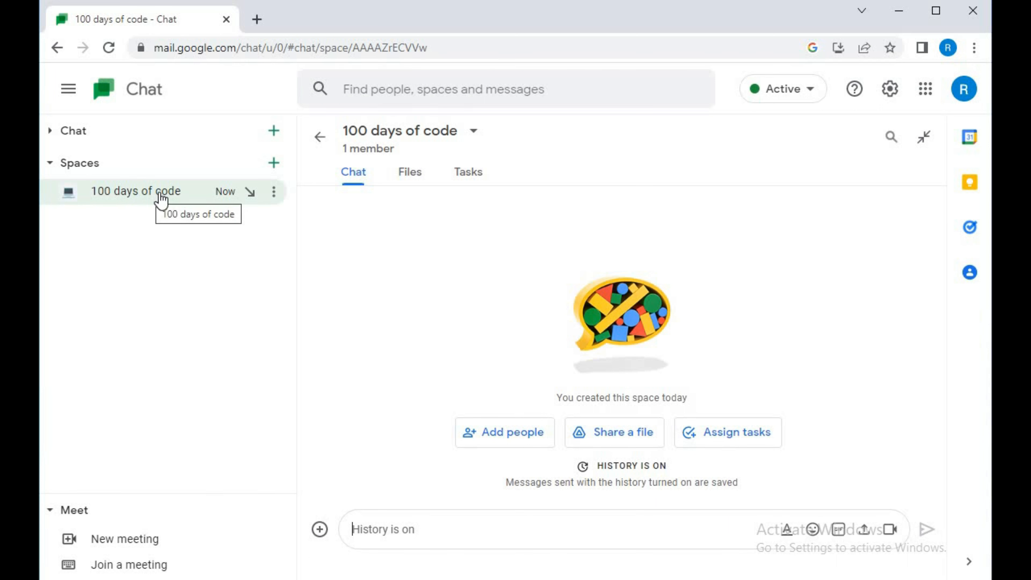
# Examine the space's options, the message formatting tools, the attachment choices and the shared files view
pyautogui.click(274, 192)
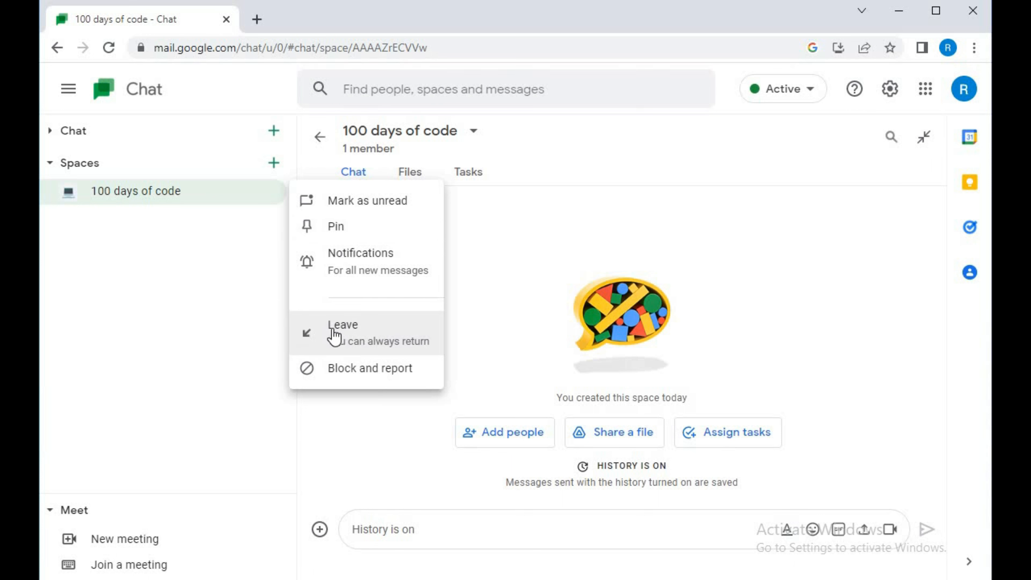
pyautogui.click(467, 357)
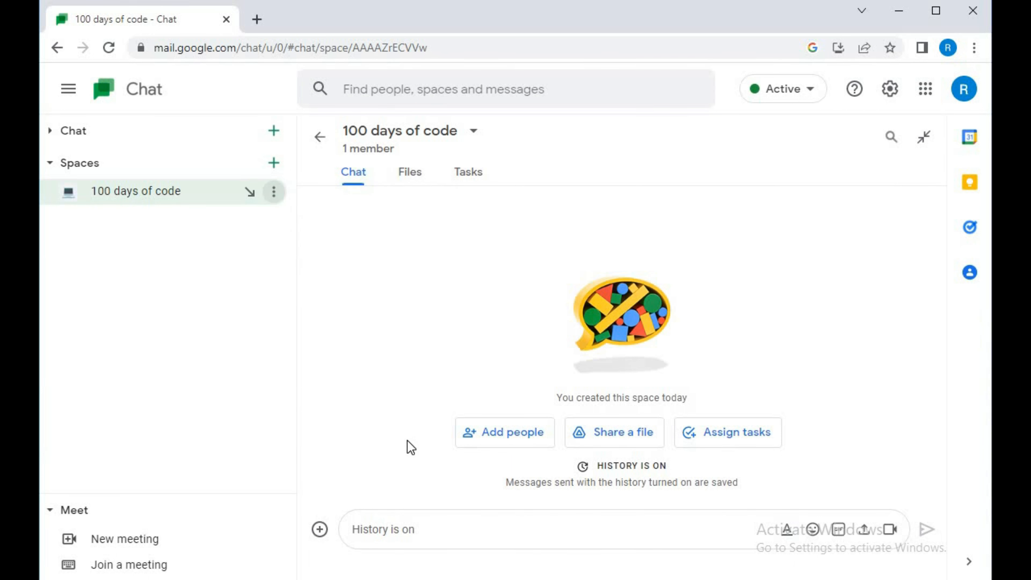
pyautogui.click(390, 536)
pyautogui.click(786, 530)
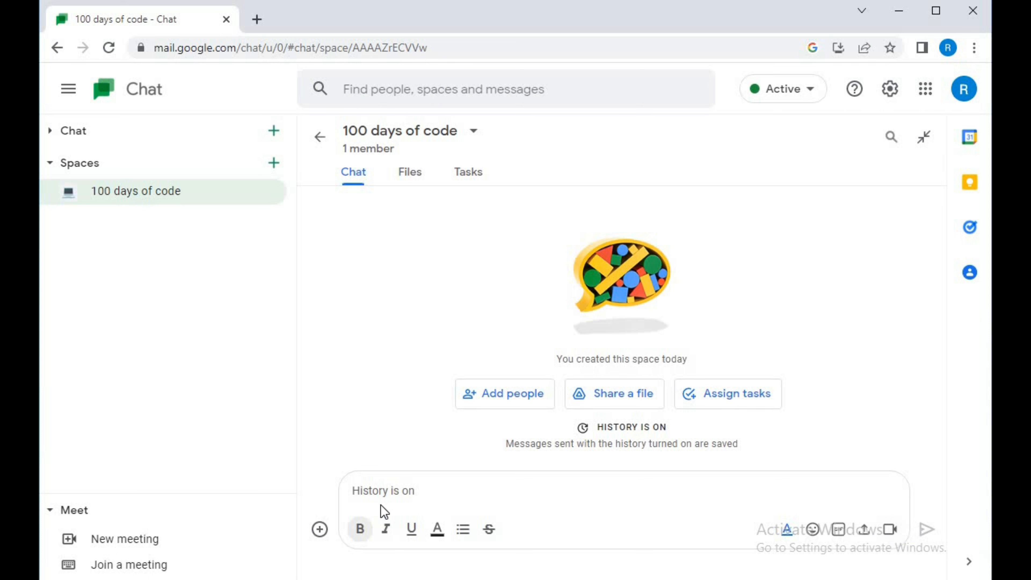
pyautogui.click(320, 529)
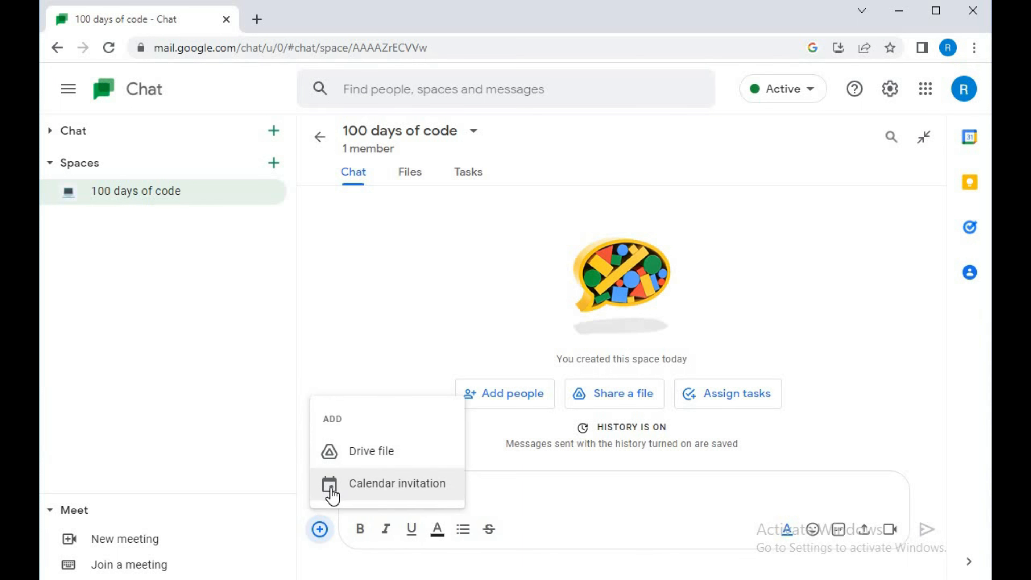
pyautogui.click(358, 325)
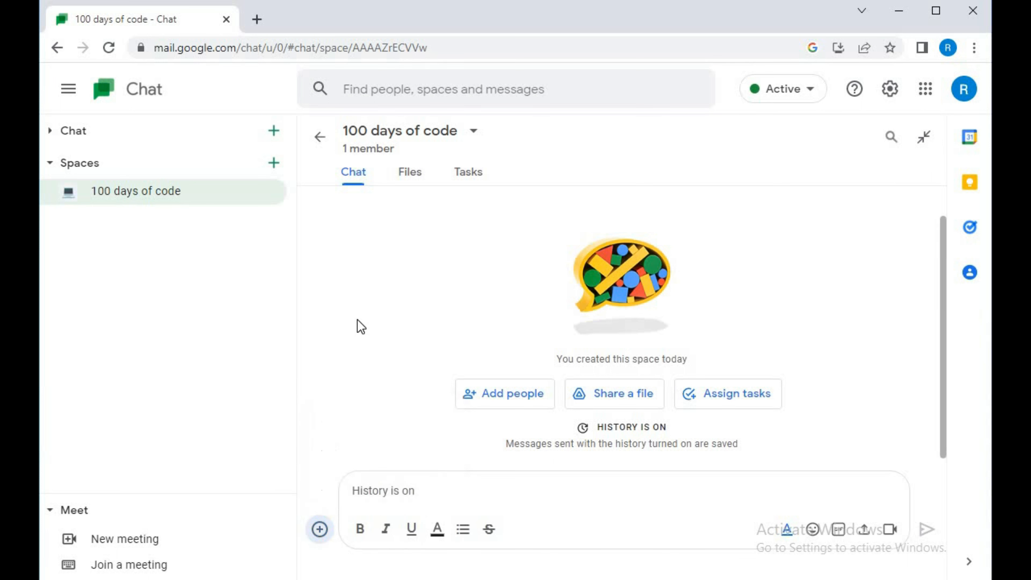
pyautogui.click(410, 182)
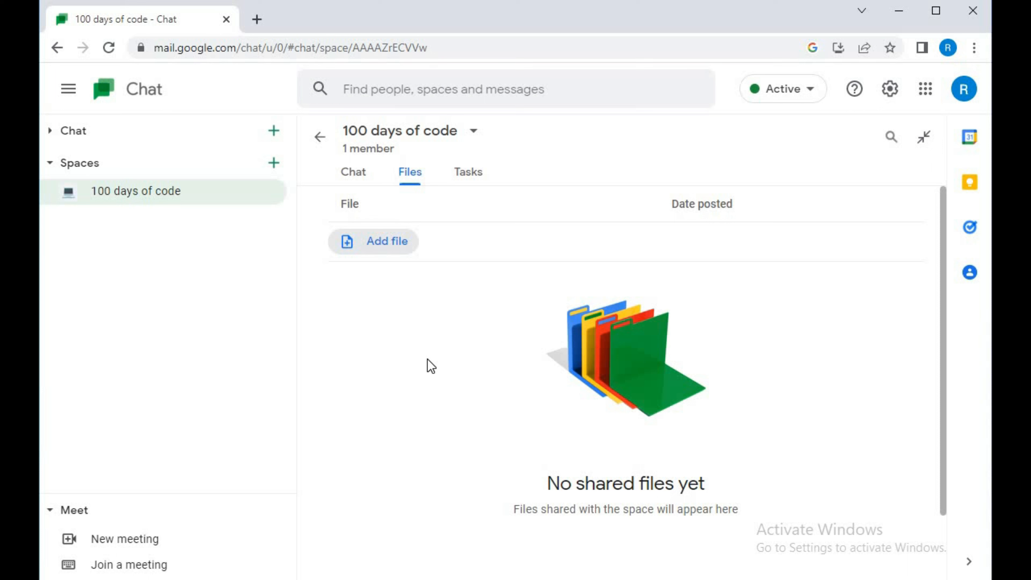
# Start a space task titled "creating a portfolio website" with the details "xyz"
pyautogui.click(471, 177)
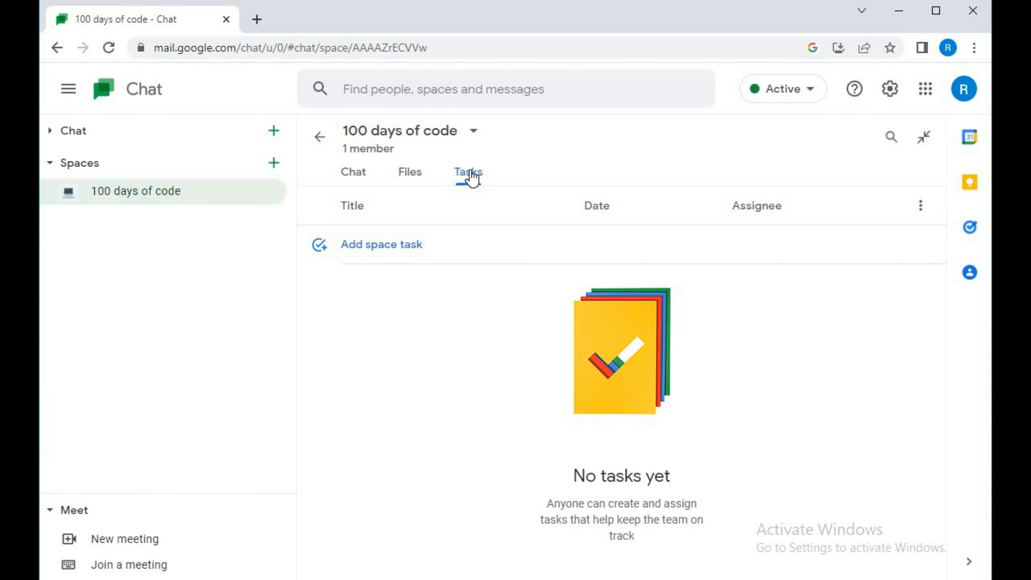
pyautogui.click(357, 252)
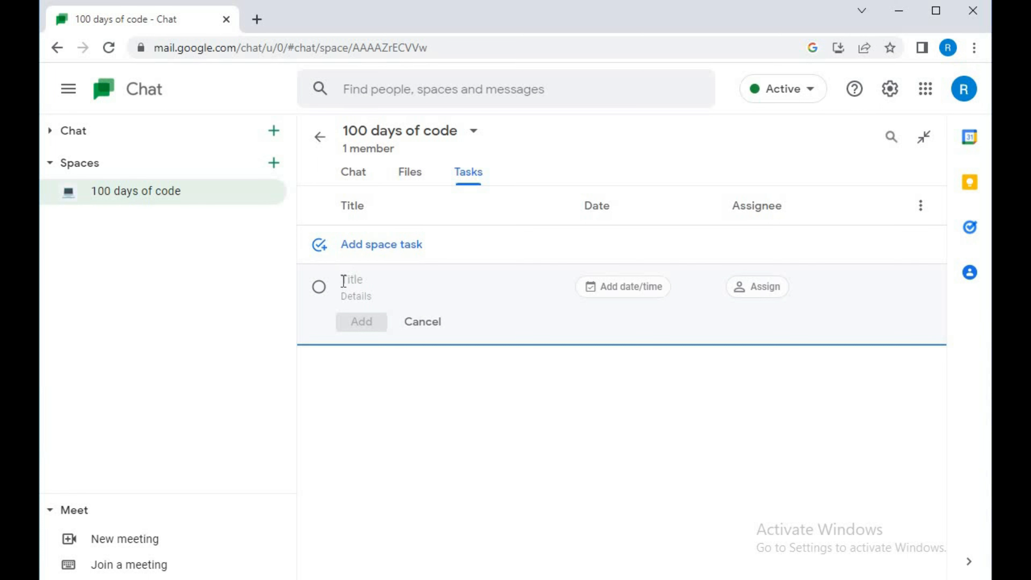
pyautogui.write('c')
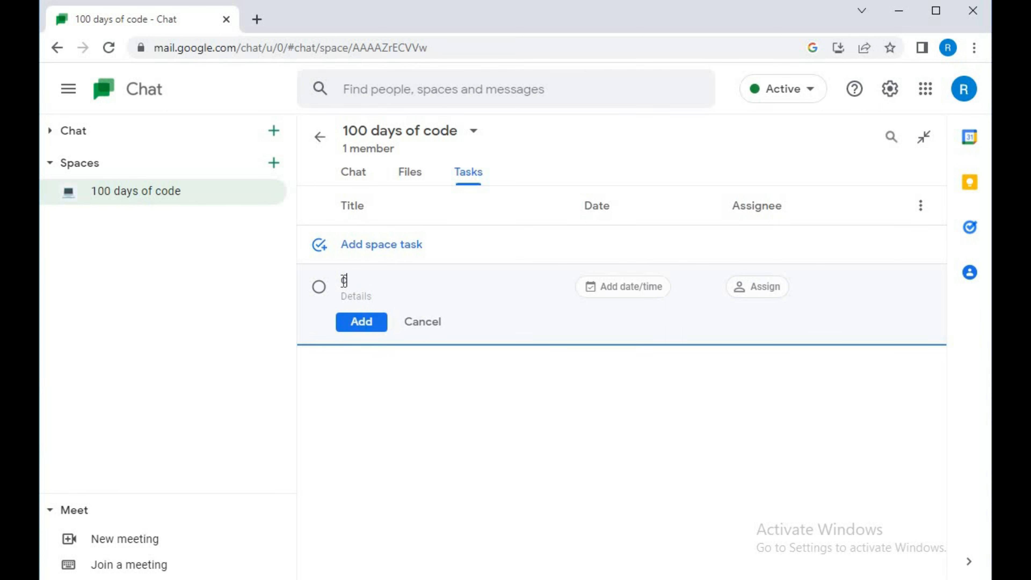
pyautogui.write('reating a portfoli')
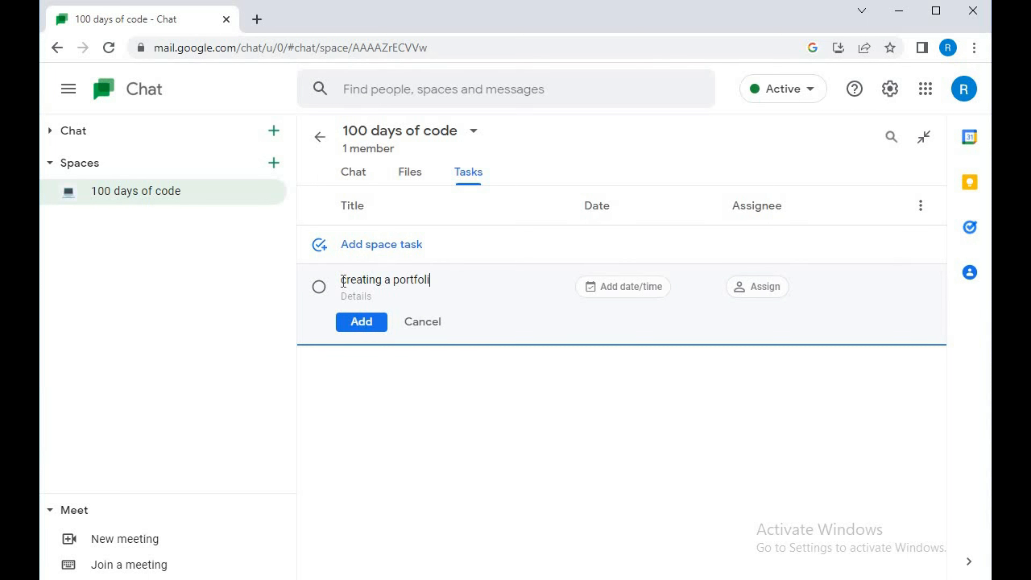
pyautogui.write('o webs')
pyautogui.write('ite')
pyautogui.write('xyz')
# Set the task's date to 3 November 2022 and assign the task to the space member
pyautogui.click(631, 287)
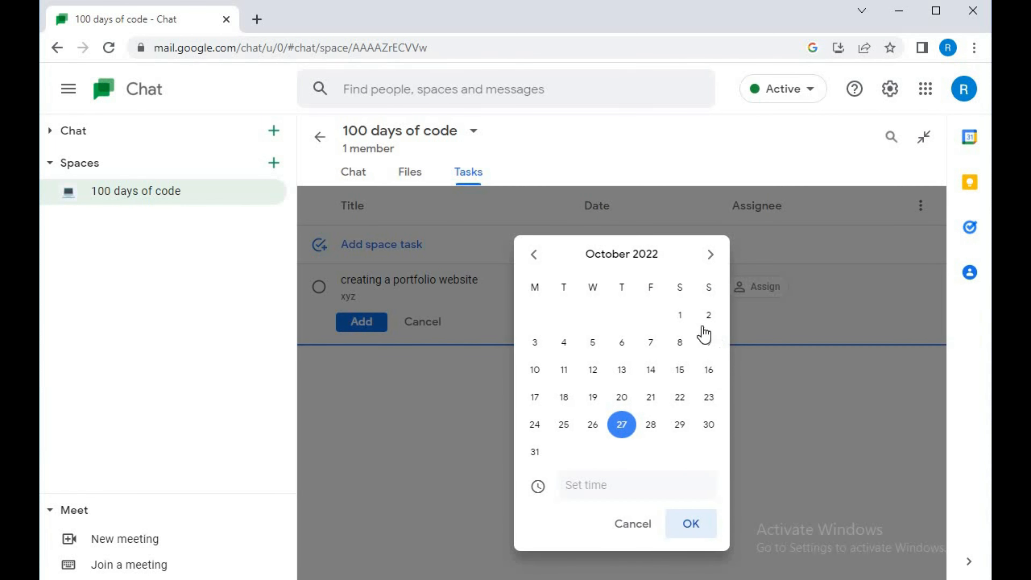
pyautogui.click(711, 255)
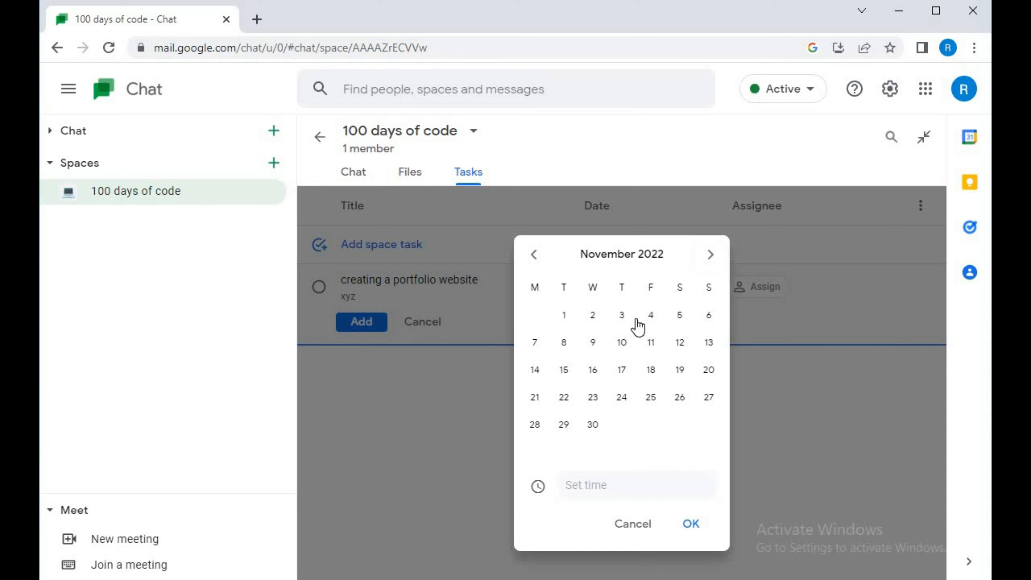
pyautogui.click(624, 318)
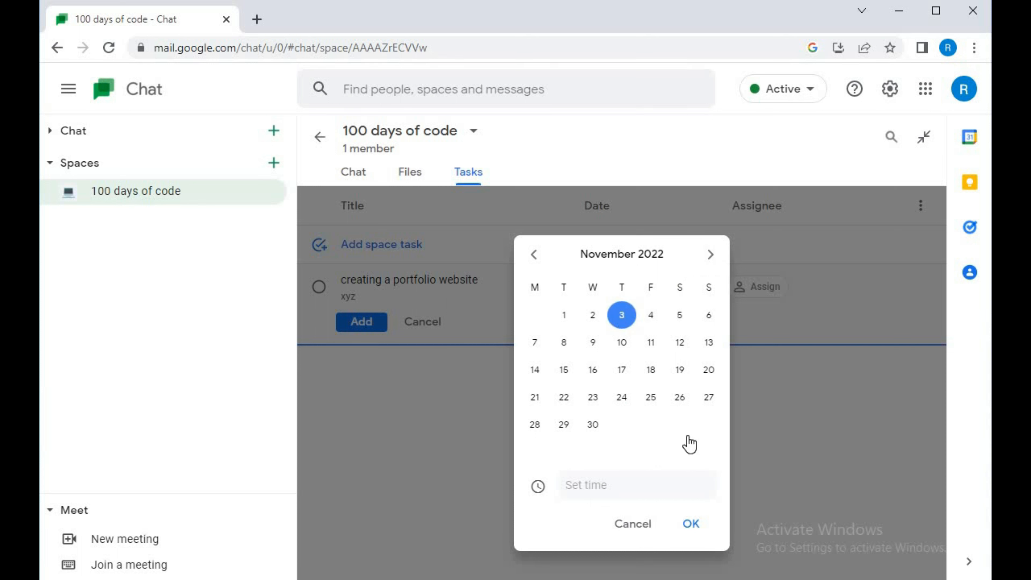
pyautogui.click(690, 524)
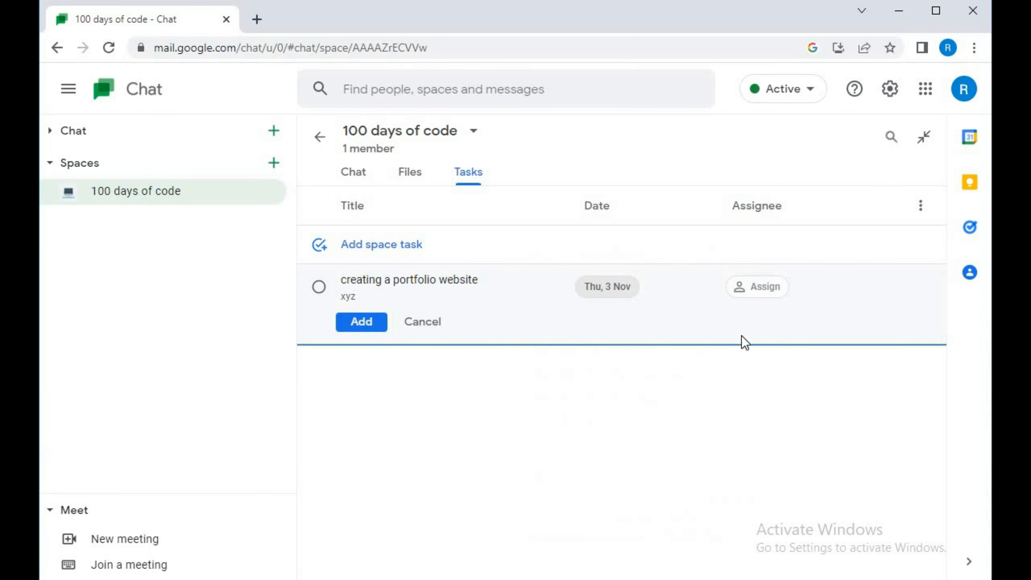
pyautogui.click(756, 288)
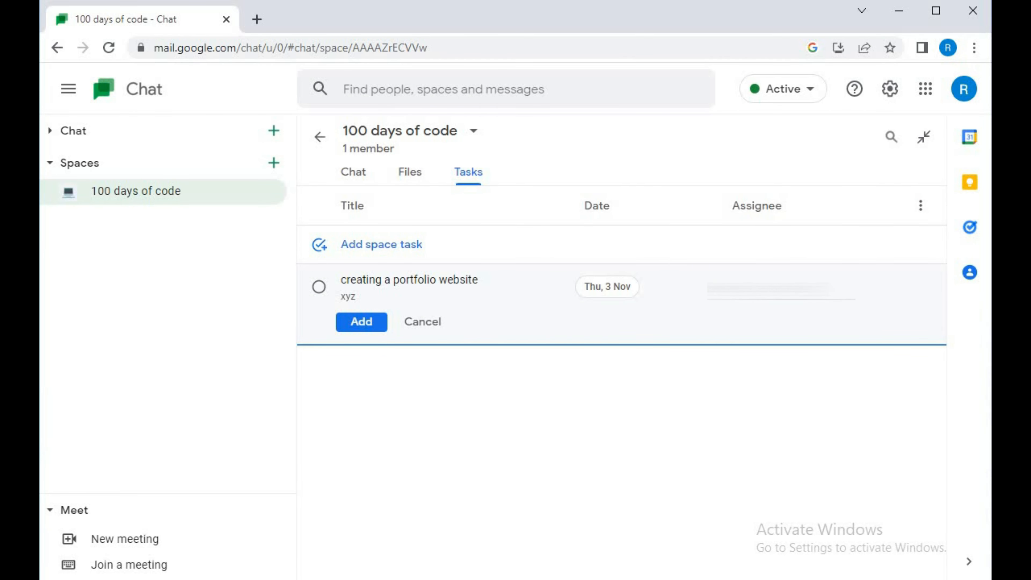
pyautogui.click(714, 342)
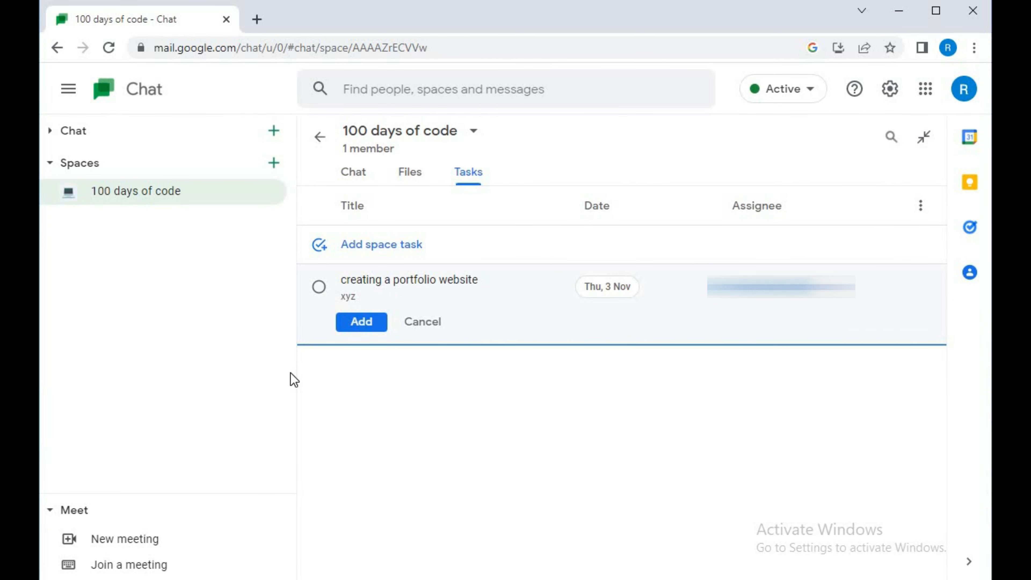
# Add the portfolio website task to the space, view its message in the space's chat, and return to the task list
pyautogui.click(353, 321)
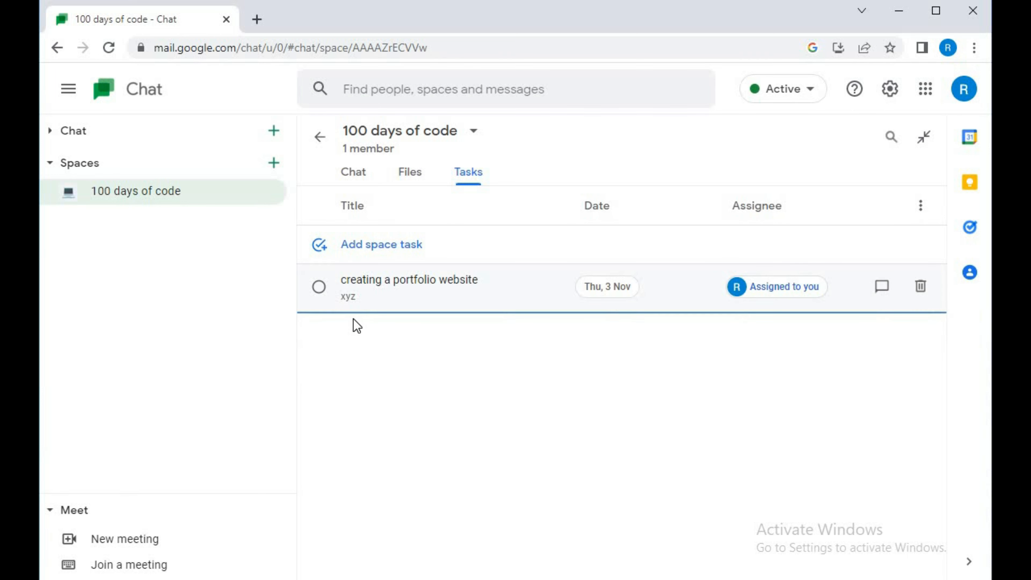
pyautogui.click(878, 292)
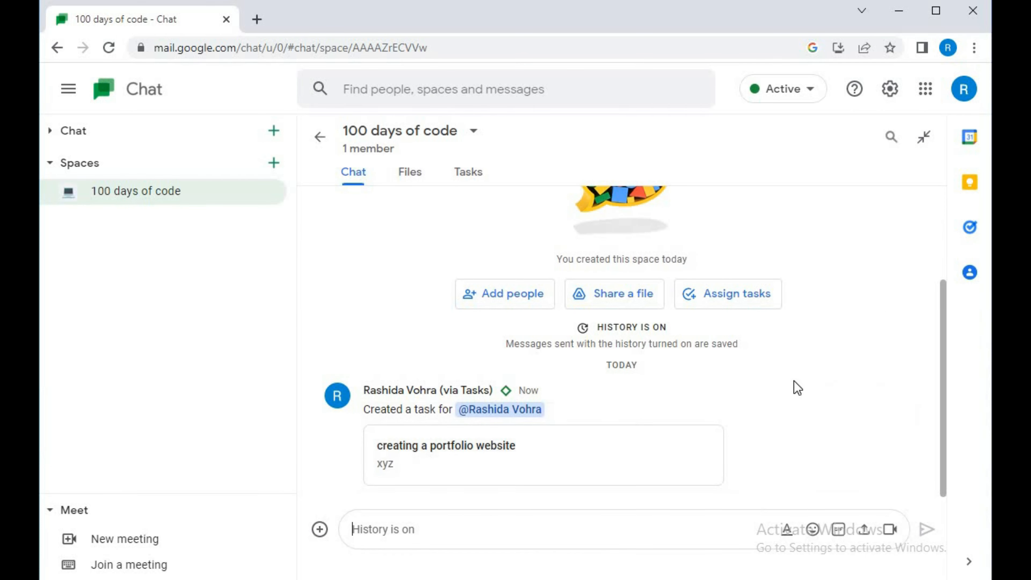
pyautogui.click(466, 173)
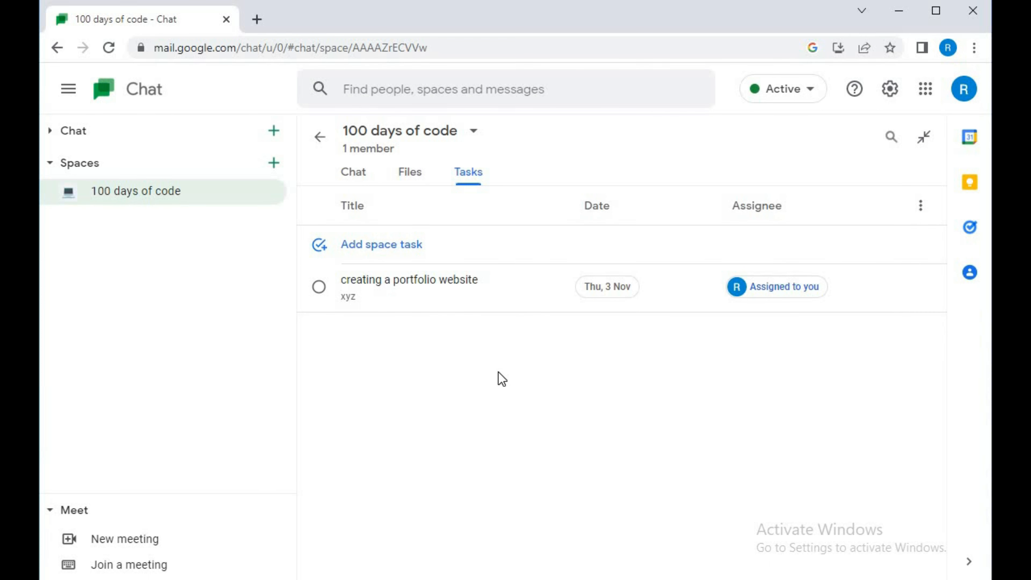
# Mark the "creating a portfolio website" task as completed and view it among the completed tasks
pyautogui.click(318, 286)
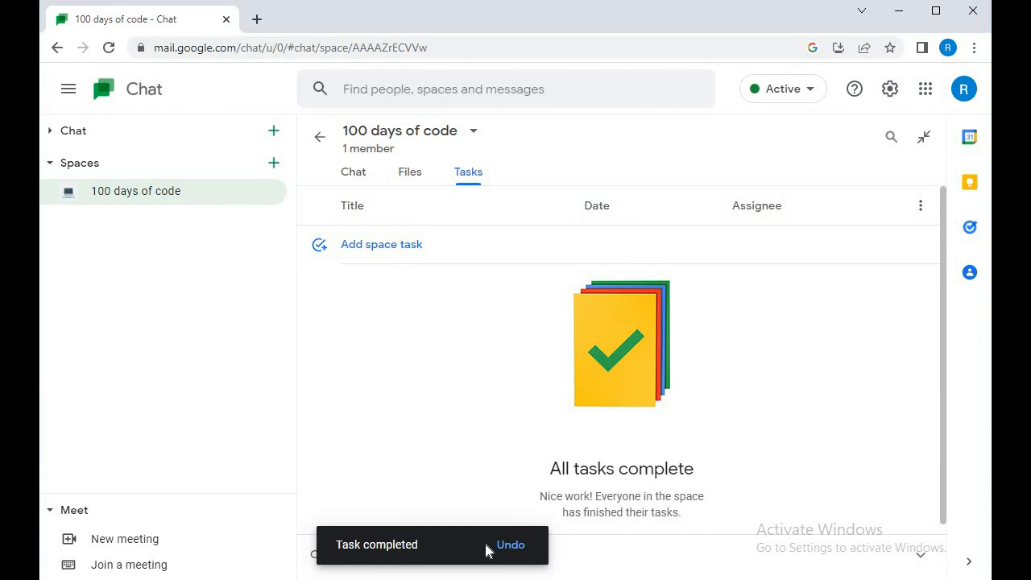
pyautogui.scroll(-1, 941, 428)
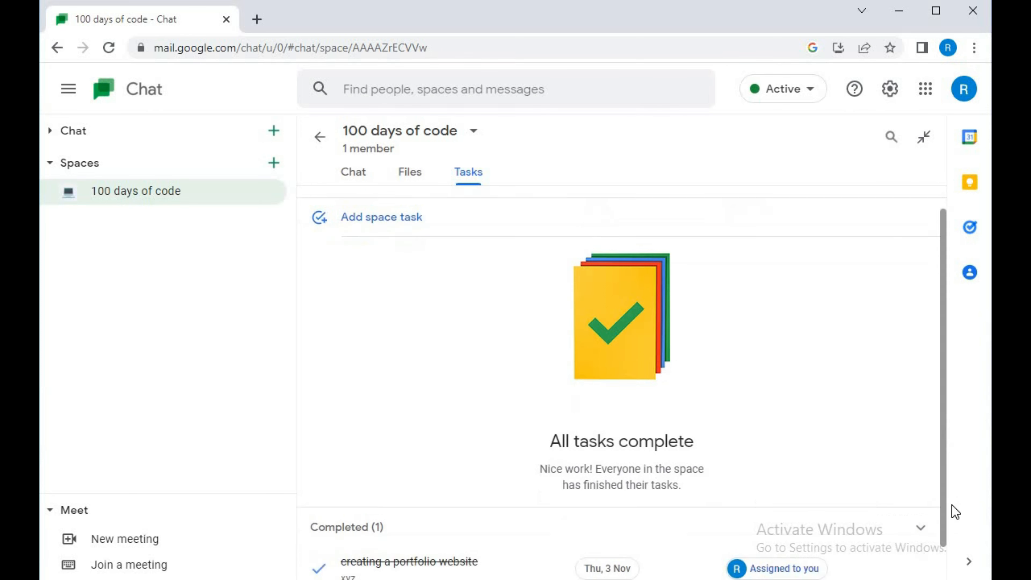
pyautogui.scroll(-1, 952, 504)
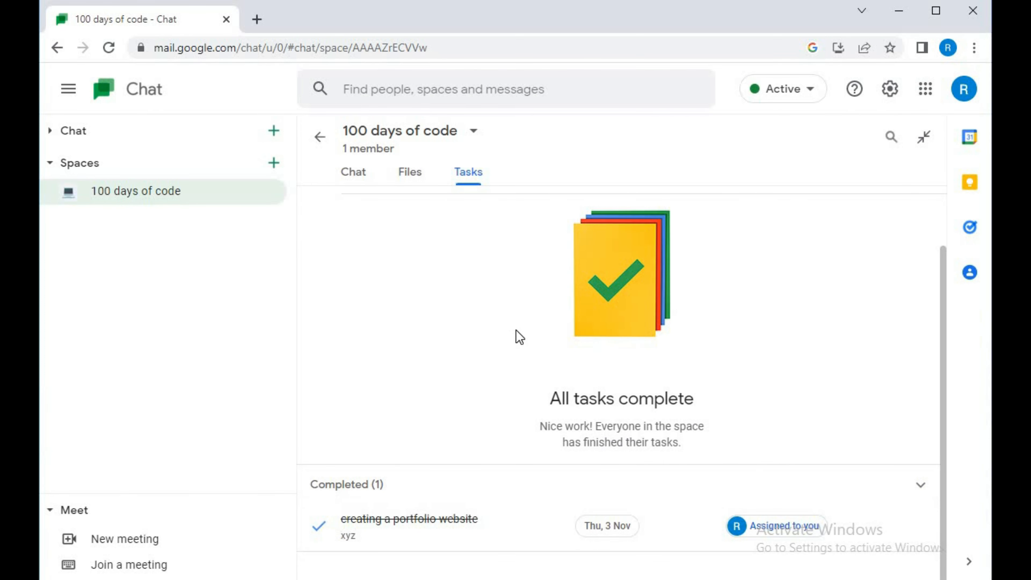
# Collapse and re-expand the Meet section, and switch the "100 days of code" space to a pop-up window
pyautogui.click(46, 511)
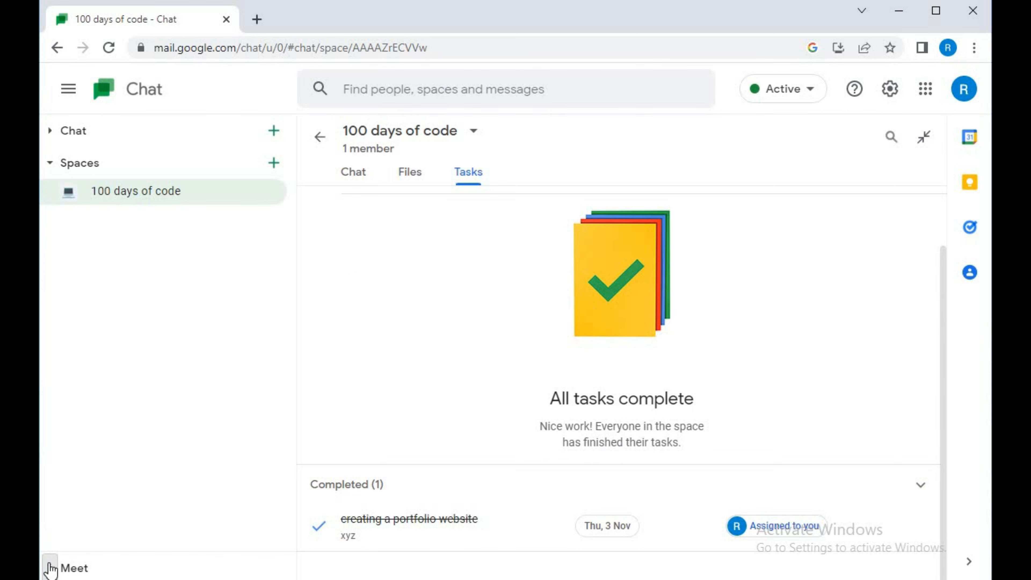
pyautogui.click(50, 569)
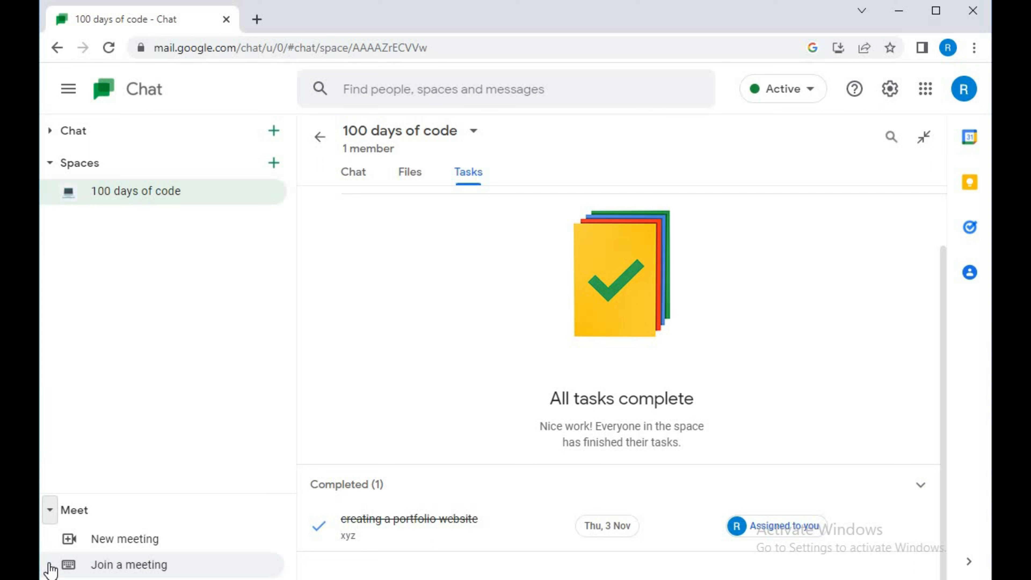
pyautogui.click(923, 151)
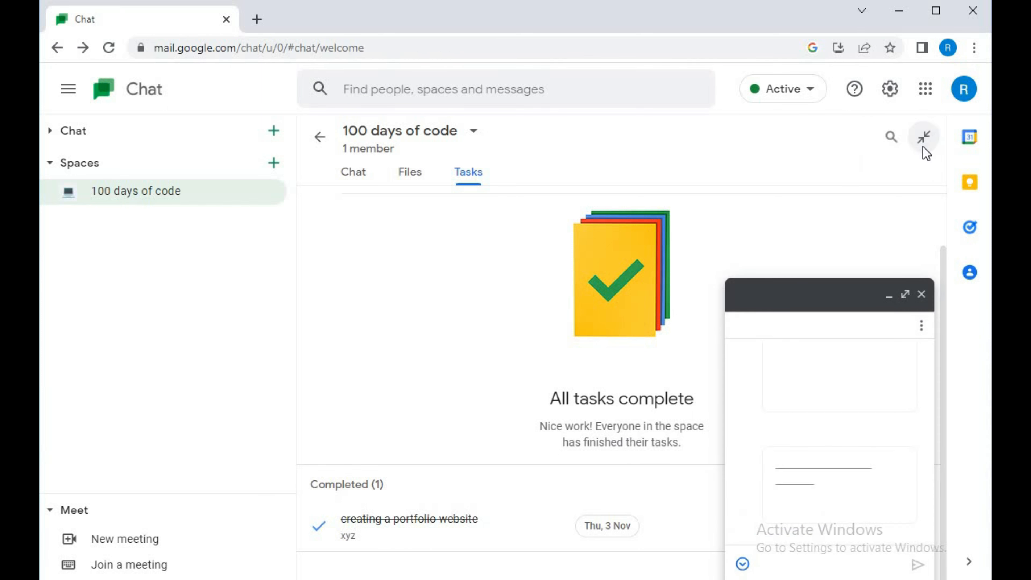